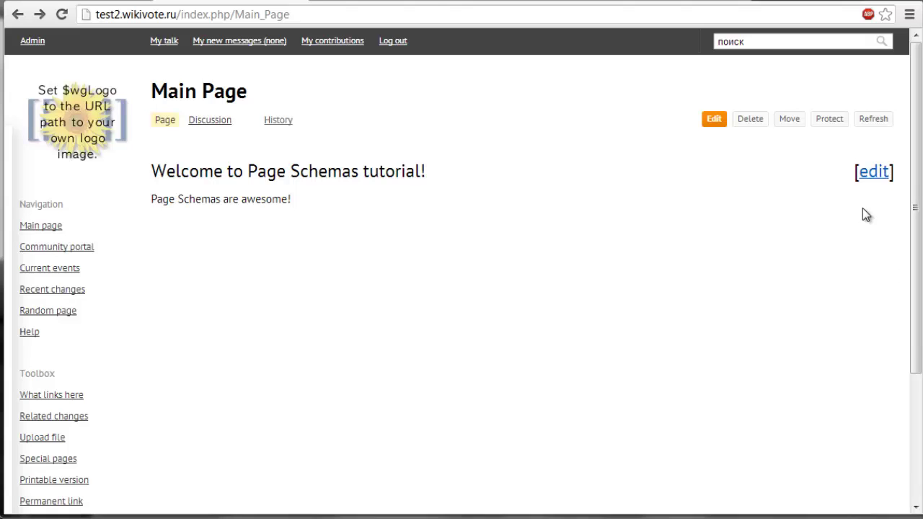
# Glance at the Semantic Forms documentation, then return to the wiki's Main Page
pyautogui.click(425, 2)
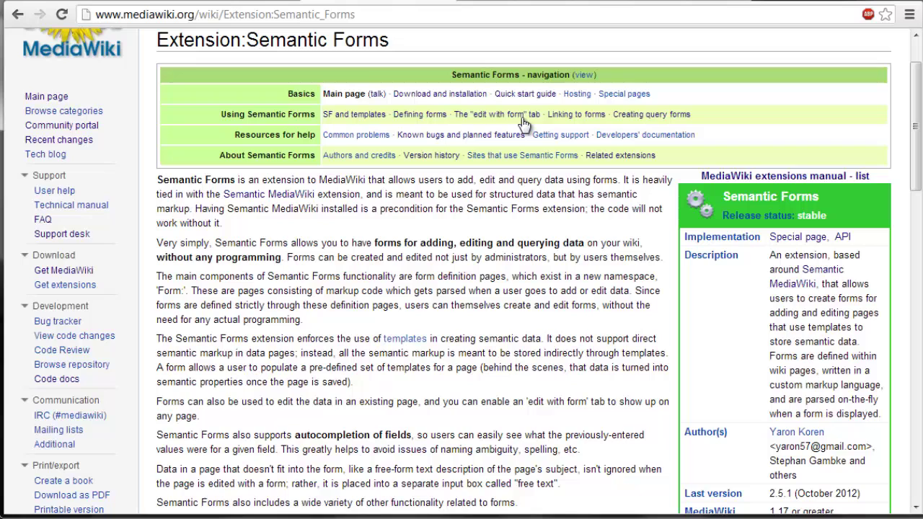
pyautogui.hotkey('alt', 'Left')
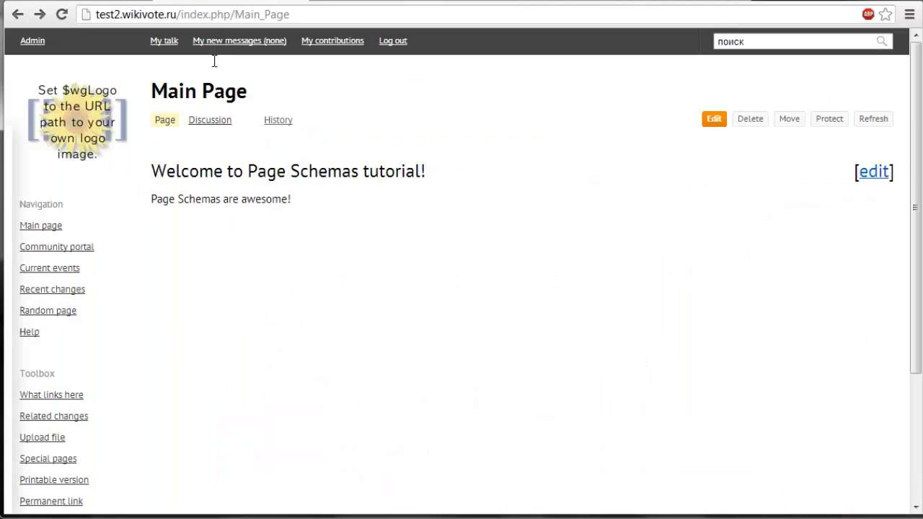
pyautogui.scroll(-3, 59, 391)
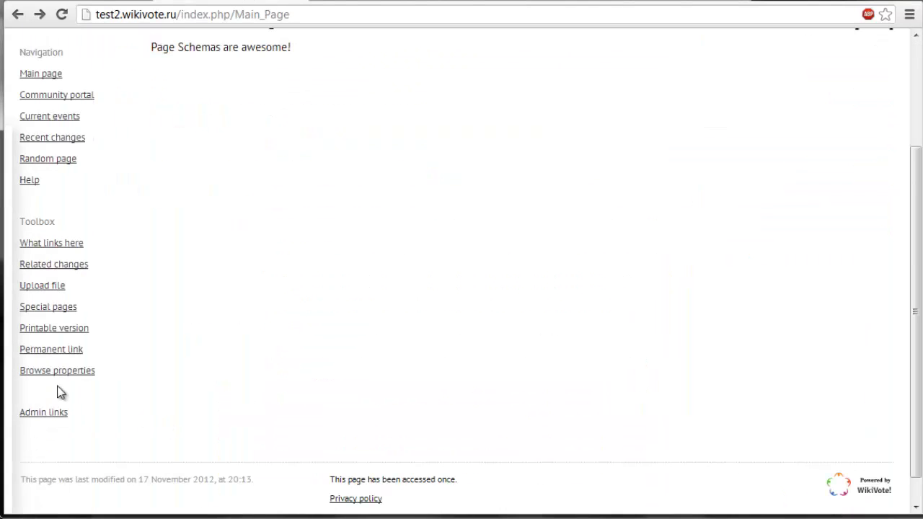
# Open Special pages and choose Create a class under Semantic Forms
pyautogui.click(50, 310)
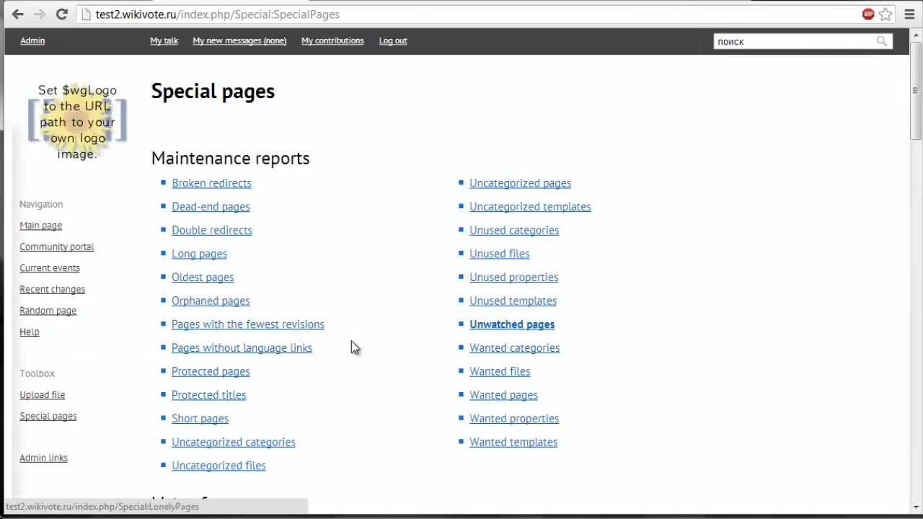
pyautogui.scroll(-15, 418, 388)
pyautogui.scroll(-6, 419, 390)
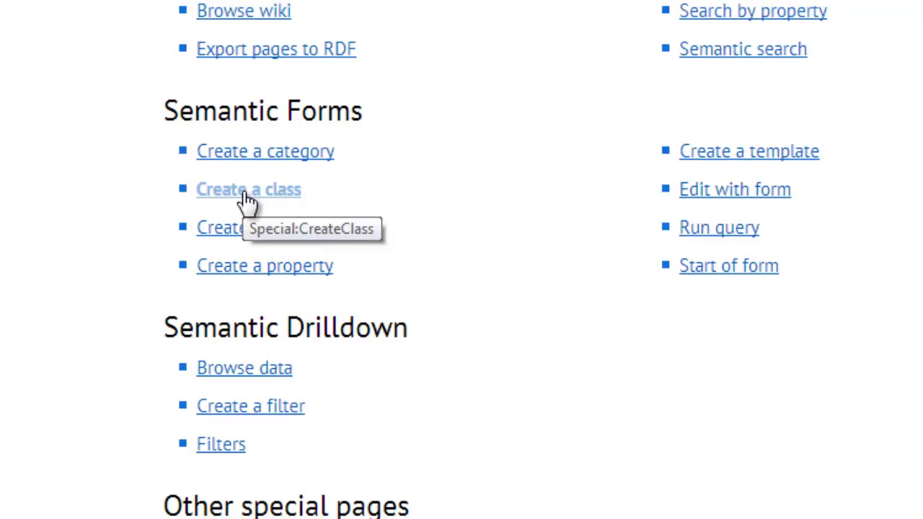
pyautogui.click(251, 198)
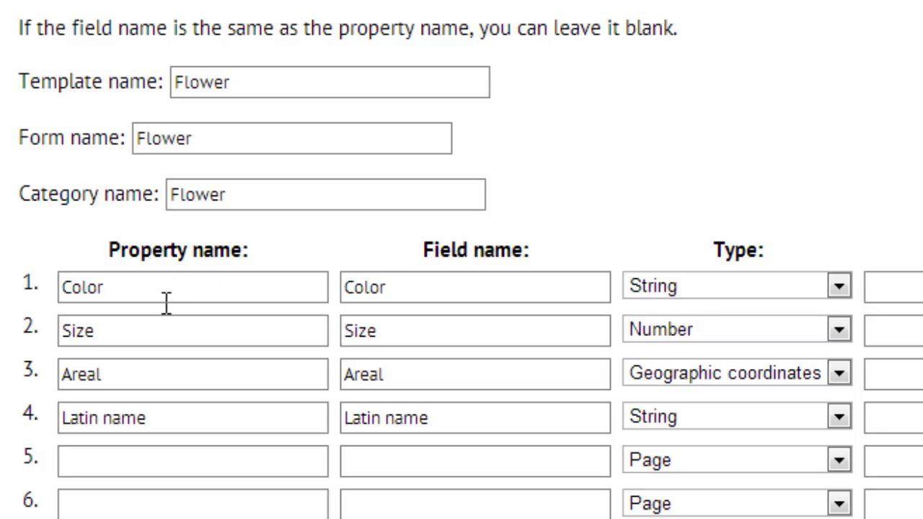
# Finish the Latin name property row and submit the Flower class definition
pyautogui.click(161, 415)
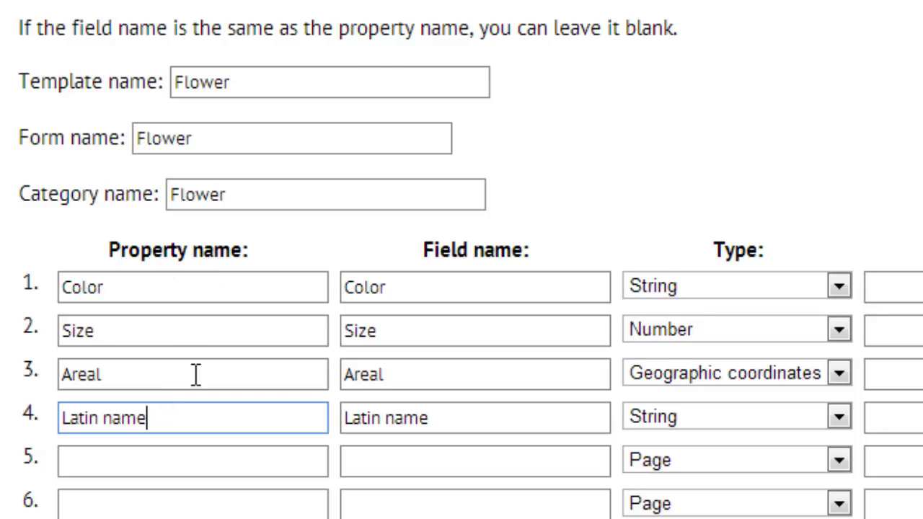
pyautogui.scroll(-4, 194, 382)
pyautogui.click(72, 424)
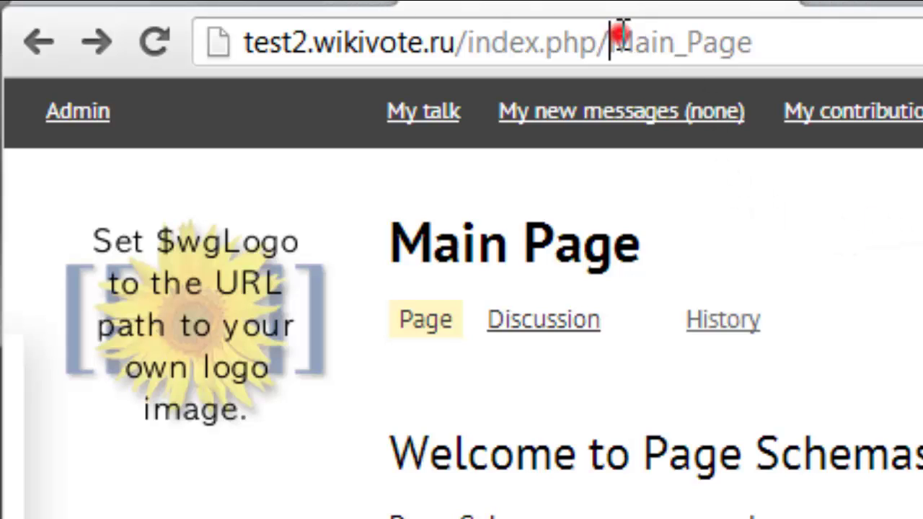
# Navigate to Category:City through the address bar and start a new page schema
pyautogui.moveTo(612, 42); pyautogui.dragTo(827, 41)
pyautogui.write('Ca')
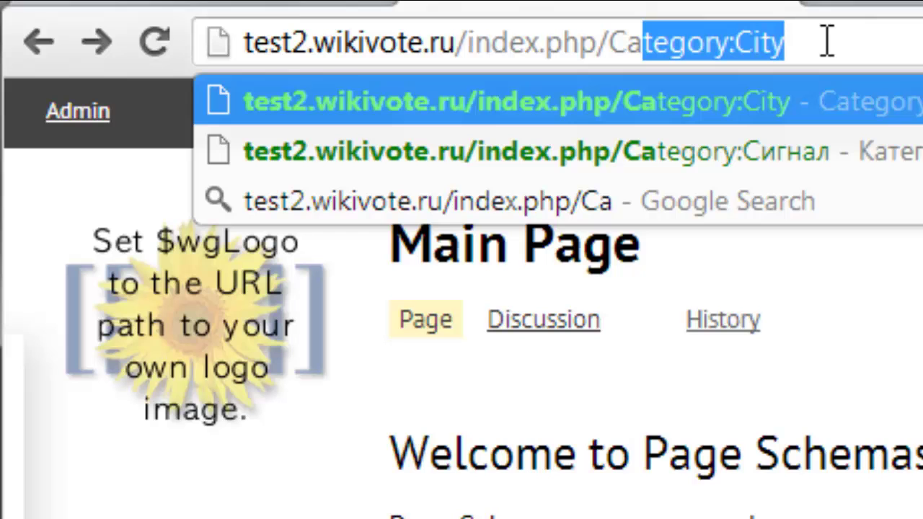
pyautogui.press('End')
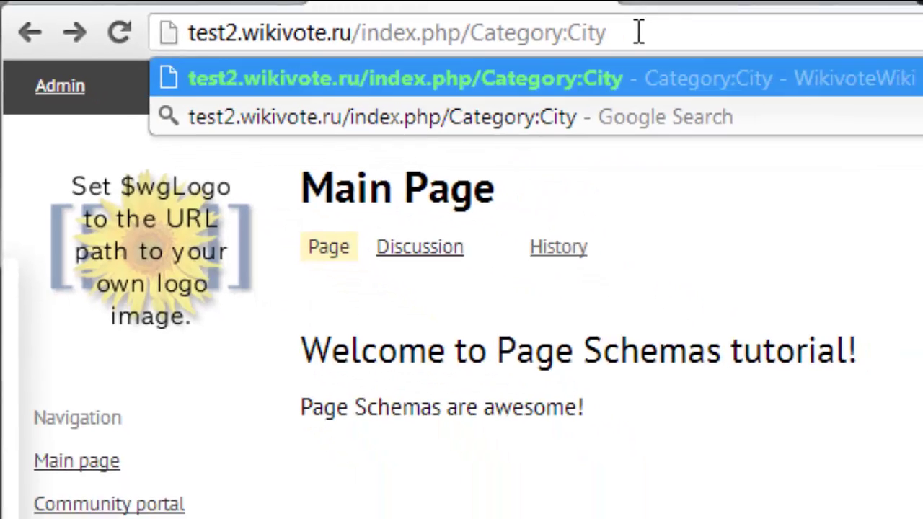
pyautogui.press('Return')
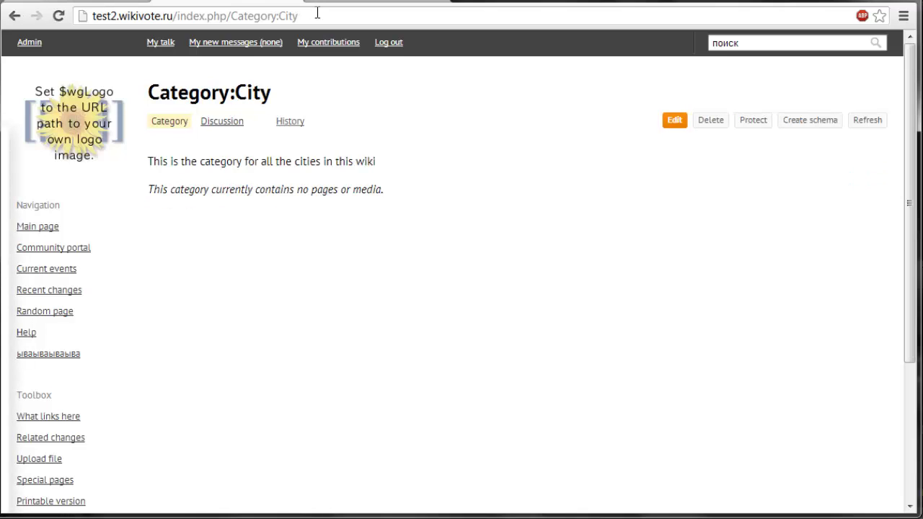
pyautogui.click(809, 133)
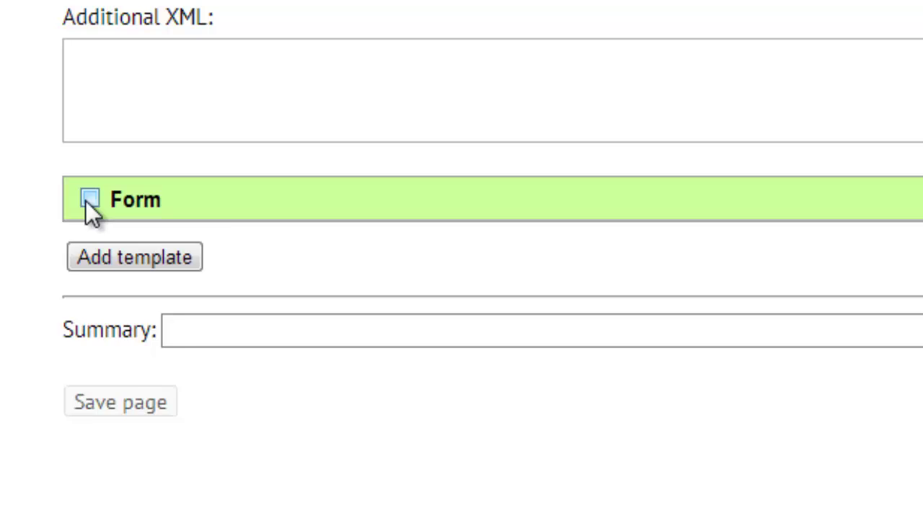
# Include a City form titled 'Create a new city' and 'Edit the city' in the schema
pyautogui.click(90, 199)
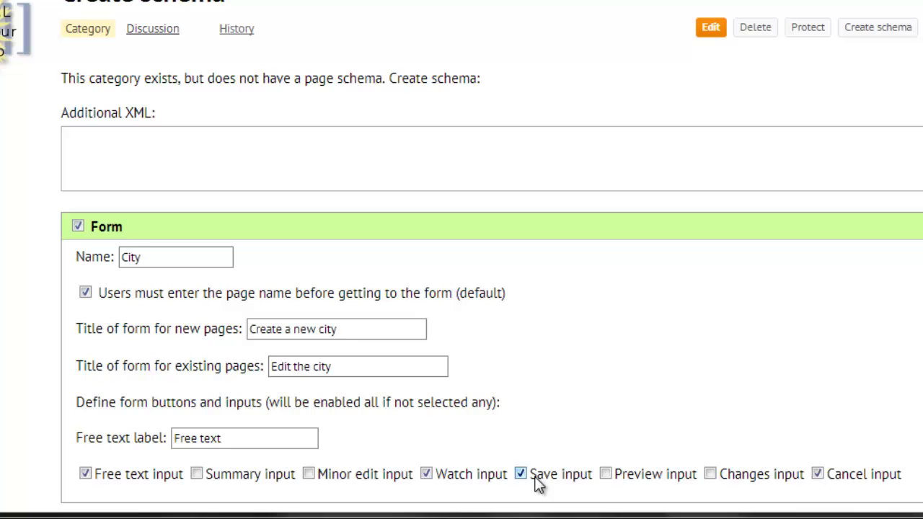
pyautogui.scroll(-2, 837, 451)
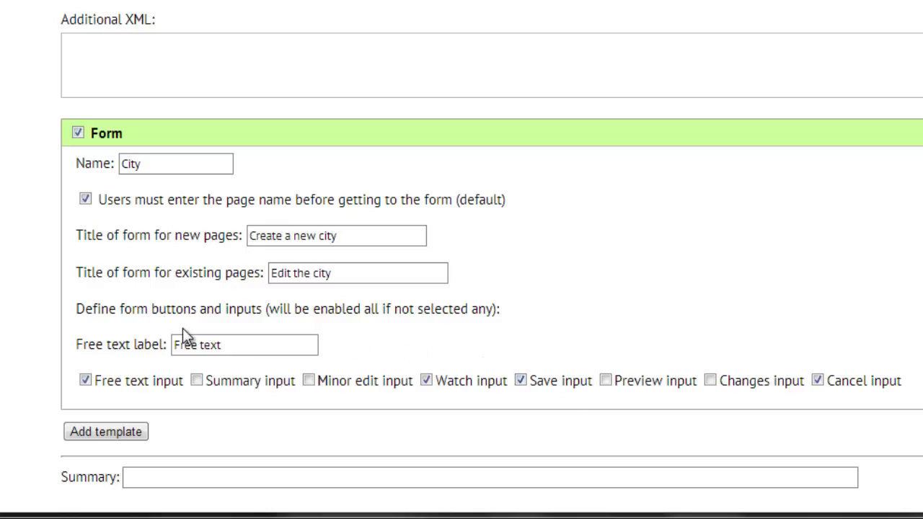
# Add a template named City to the schema
pyautogui.click(118, 436)
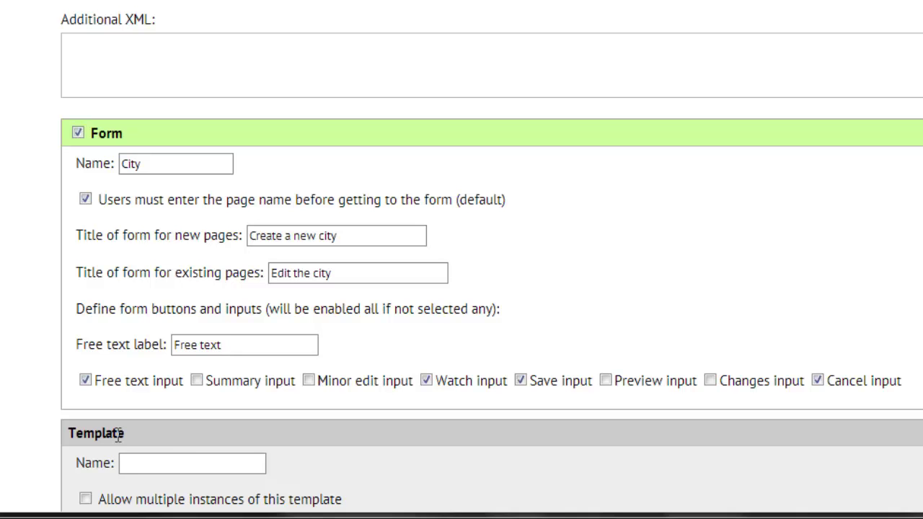
pyautogui.click(172, 463)
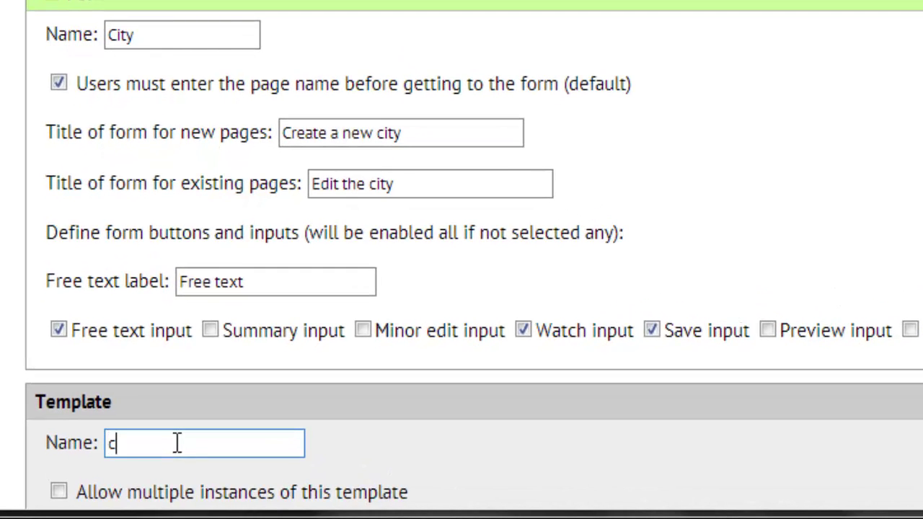
pyautogui.write('City')
pyautogui.scroll(-10, 177, 447)
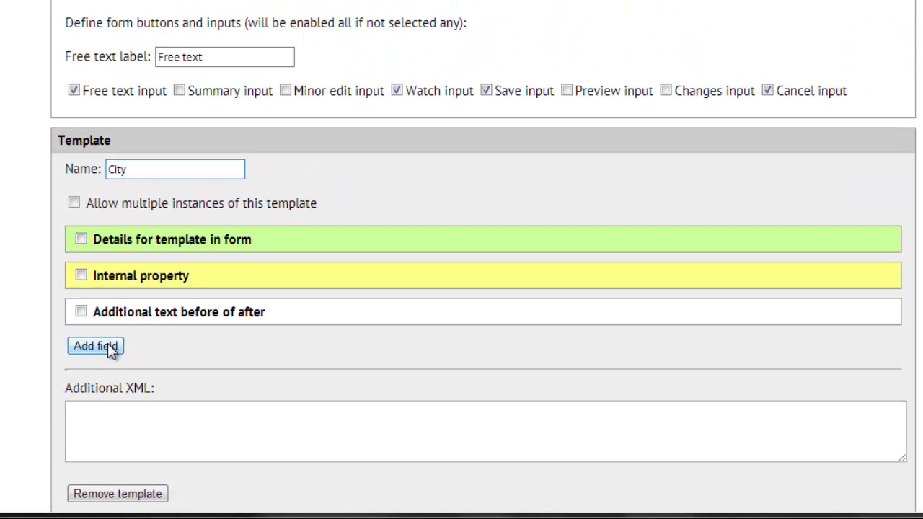
# Add a field named Name with display label Name to the City template
pyautogui.click(105, 303)
pyautogui.click(144, 376)
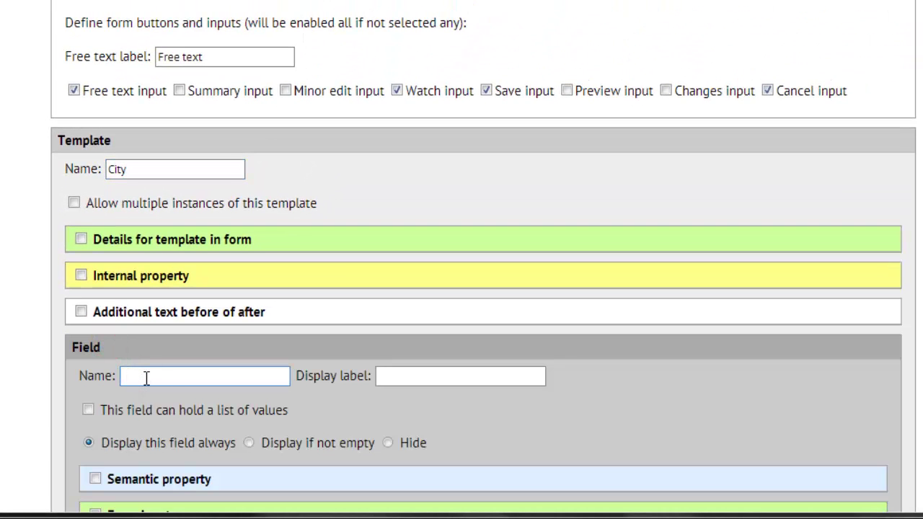
pyautogui.write('Name')
pyautogui.press('Tab')
pyautogui.write('Name')
pyautogui.scroll(-3, 147, 377)
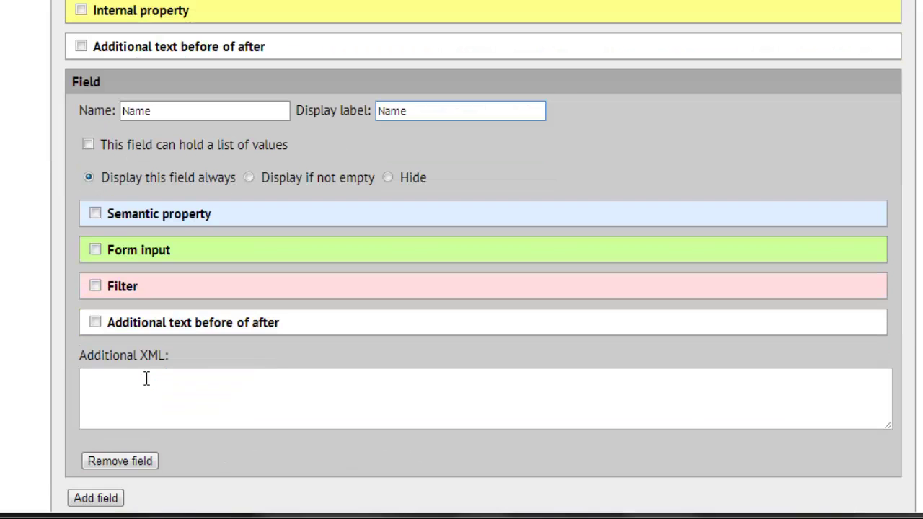
# Make Name a String semantic property called Name with a text form input
pyautogui.click(95, 214)
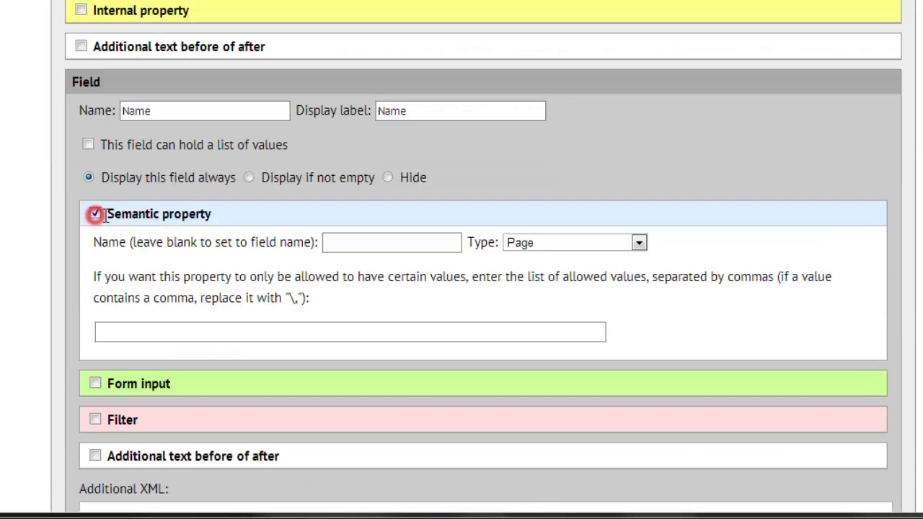
pyautogui.click(389, 245)
pyautogui.write('Name')
pyautogui.click(613, 241)
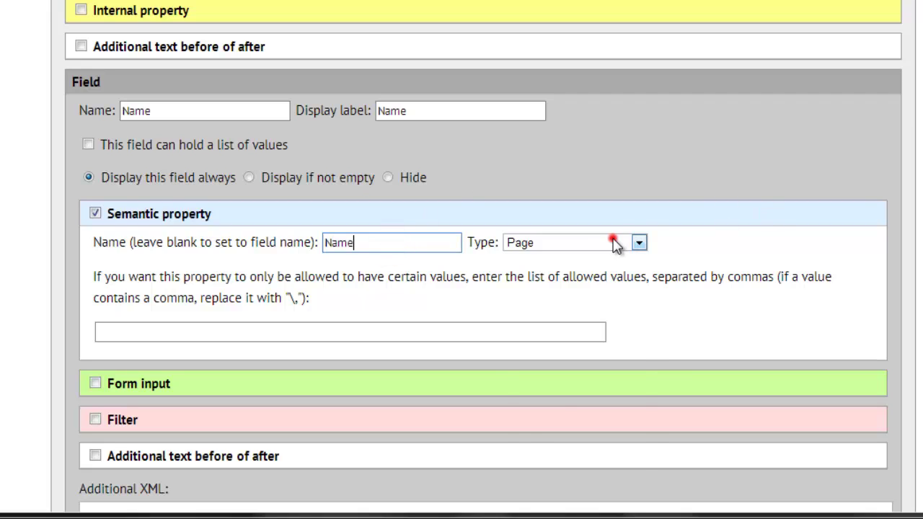
pyautogui.click(568, 275)
pyautogui.click(95, 384)
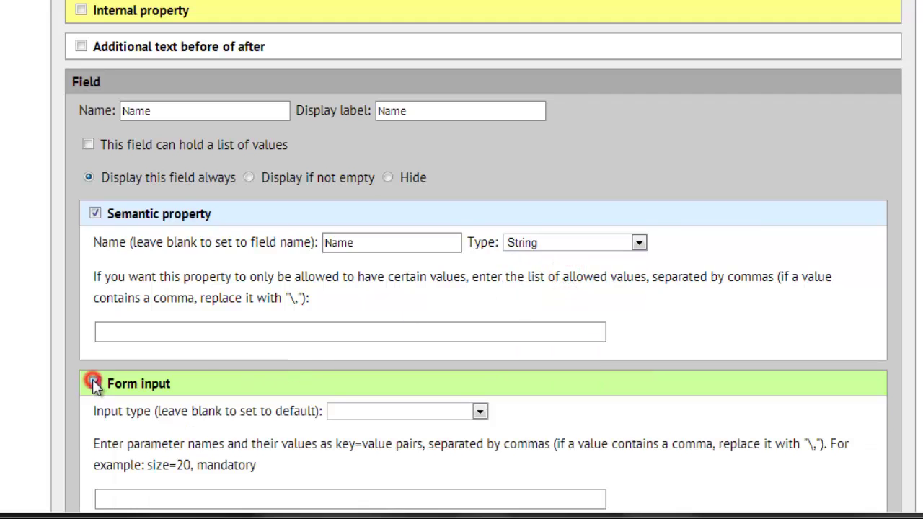
pyautogui.click(387, 418)
pyautogui.click(388, 143)
# Add a second, blank field to the City template
pyautogui.scroll(-3, 257, 416)
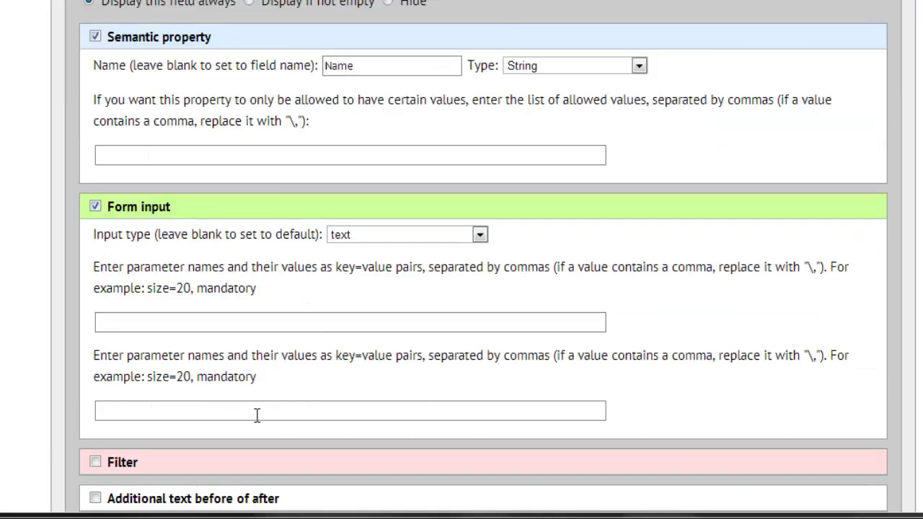
pyautogui.scroll(-6, 257, 415)
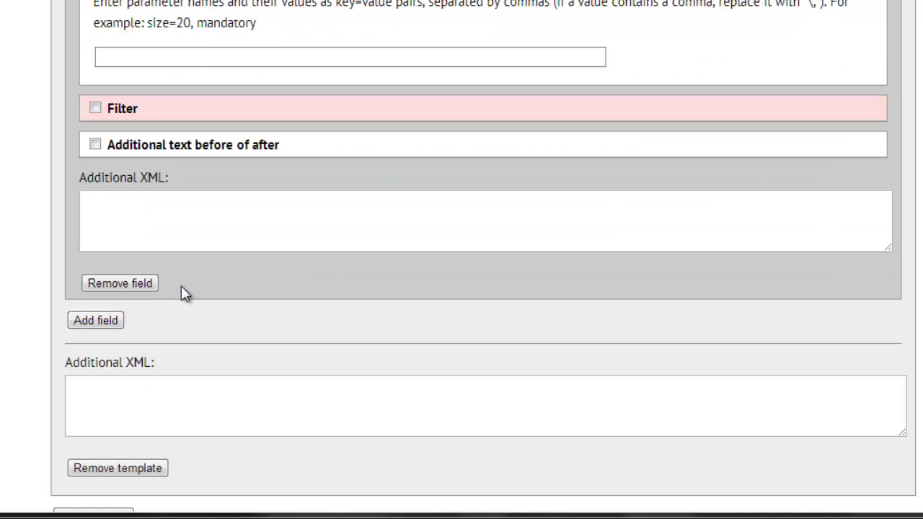
pyautogui.click(107, 320)
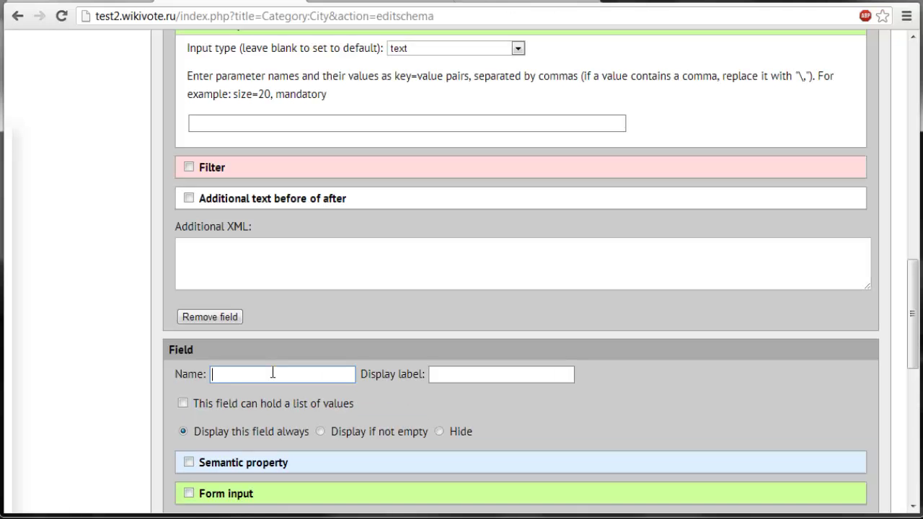
# Name the new field 'Establishment date' with the same display label
pyautogui.write('Es')
pyautogui.write('tablishment date')
pyautogui.press('Tab')
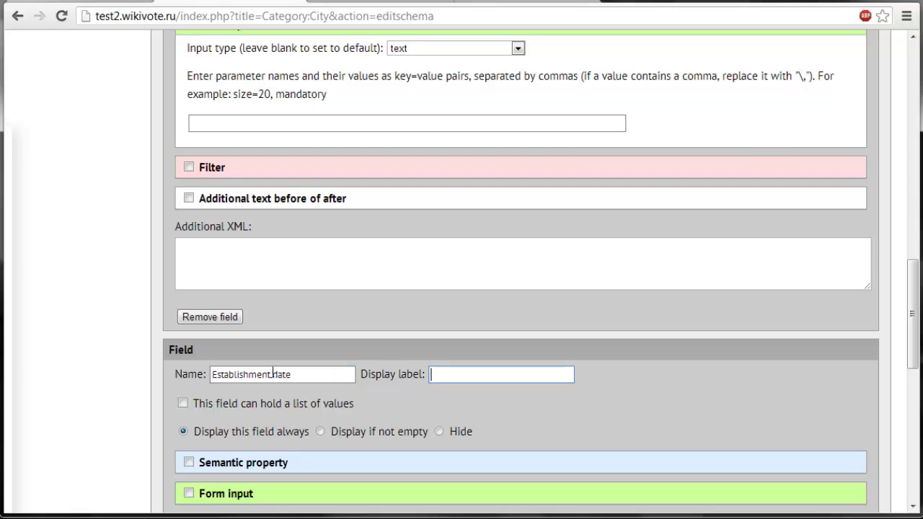
pyautogui.write('Establishment date')
# Make Establishment date a semantic property of type Date
pyautogui.click(189, 463)
pyautogui.scroll(-2, 449, 375)
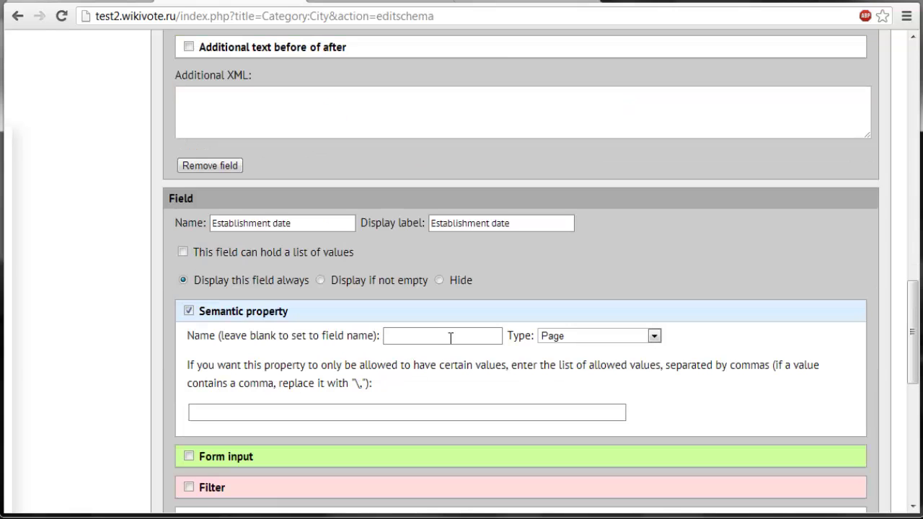
pyautogui.click(450, 336)
pyautogui.write('Establishment date')
pyautogui.click(610, 339)
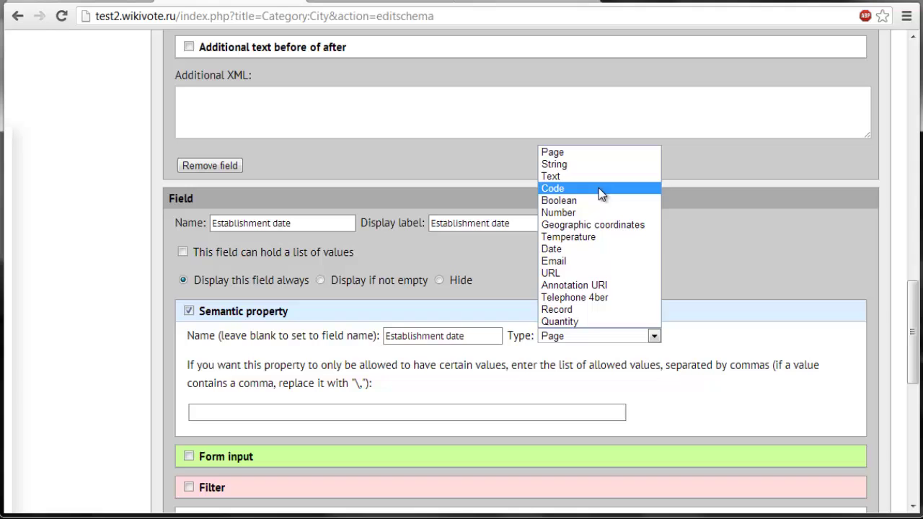
pyautogui.click(588, 249)
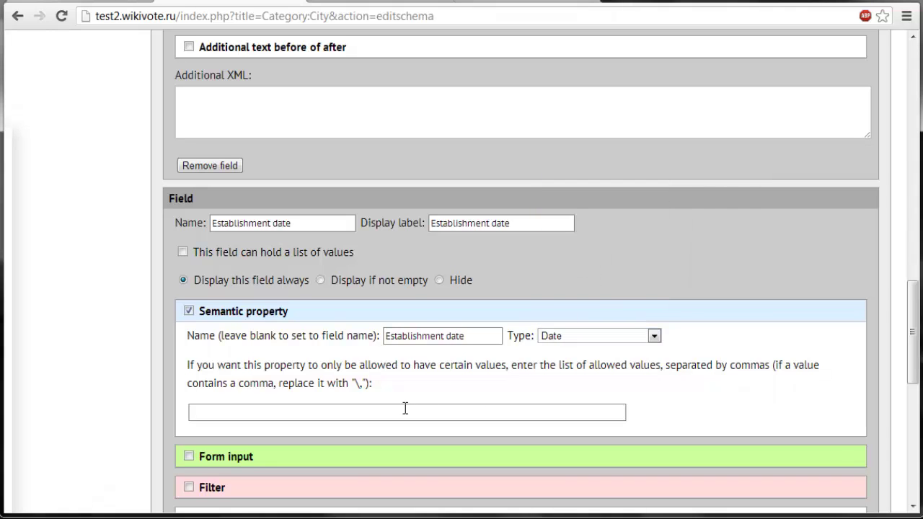
# Give Establishment date a datepicker form input
pyautogui.click(188, 456)
pyautogui.scroll(-2, 312, 351)
pyautogui.click(466, 333)
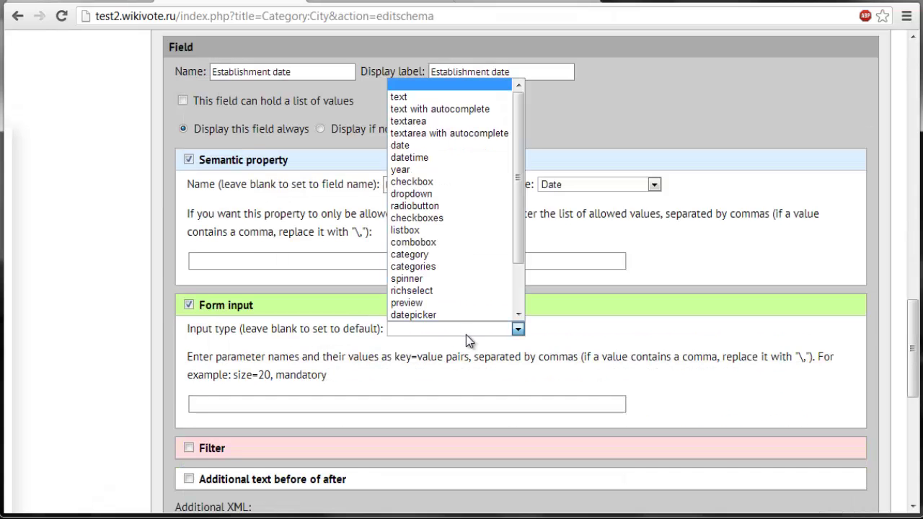
pyautogui.press('d')
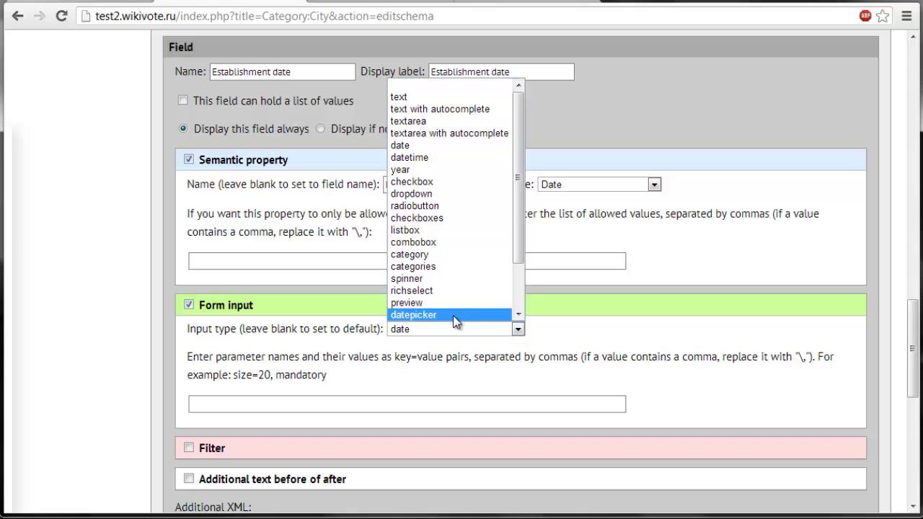
pyautogui.click(453, 315)
# Add another empty field to the City template
pyautogui.scroll(-3, 480, 362)
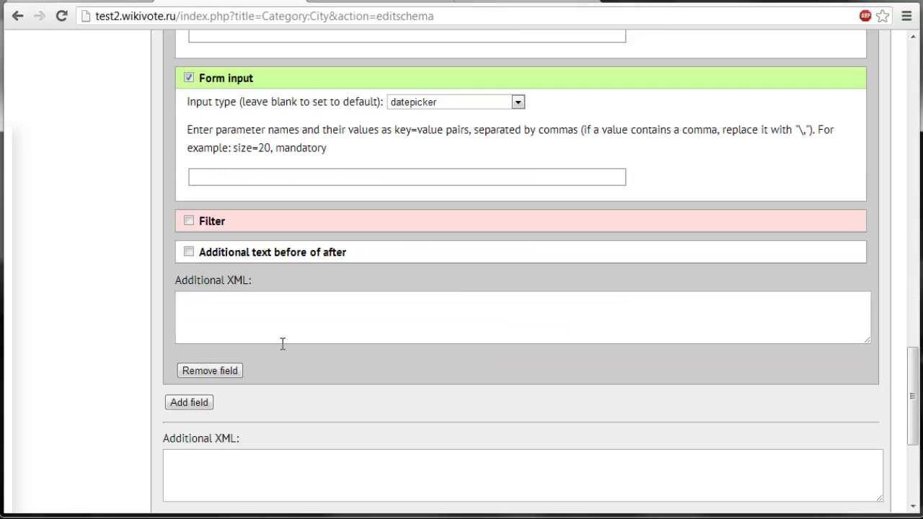
pyautogui.click(206, 402)
pyautogui.click(313, 427)
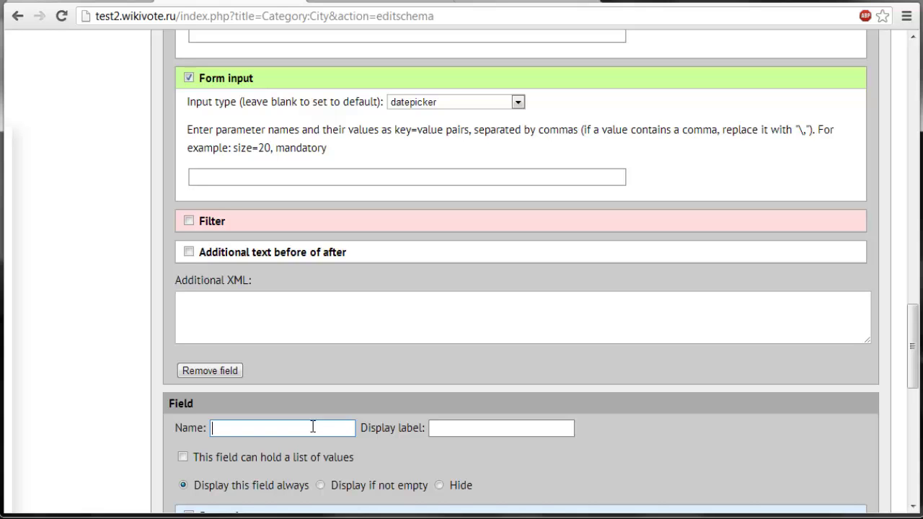
# Add a Population field set to display only if not empty
pyautogui.write('Population')
pyautogui.press('Tab')
pyautogui.scroll(-4, 312, 426)
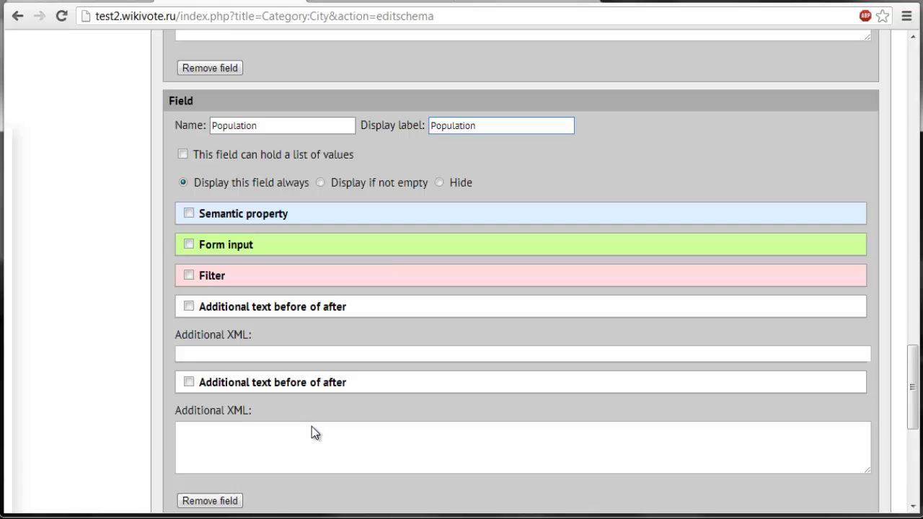
pyautogui.click(320, 183)
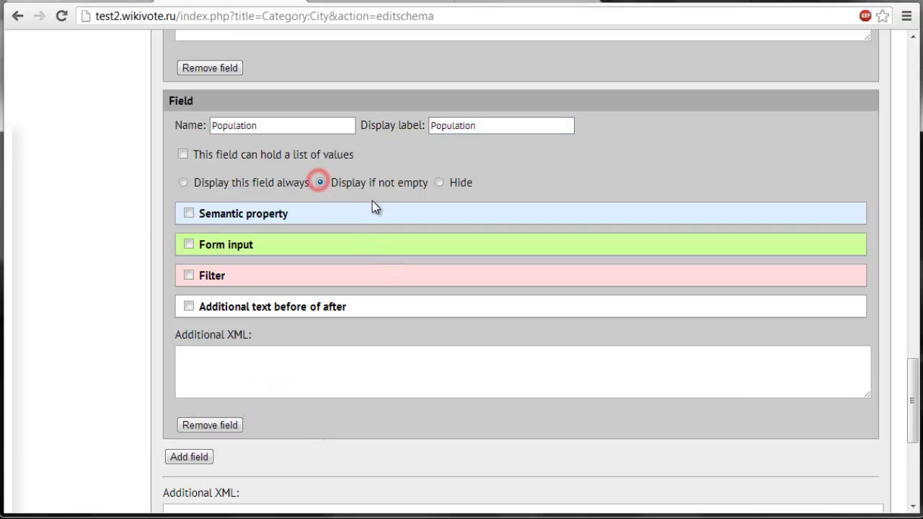
# Give Population a Number property and a spinner input, then save the schema
pyautogui.click(189, 214)
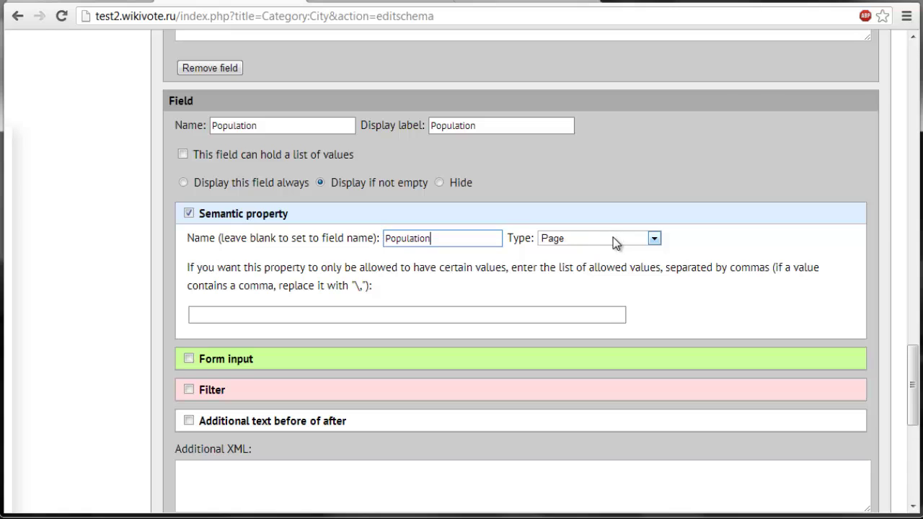
pyautogui.click(602, 237)
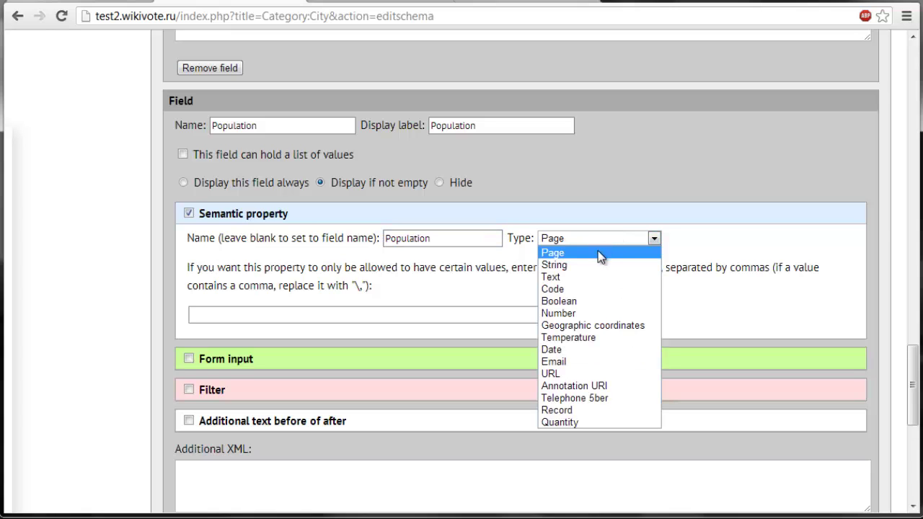
pyautogui.click(576, 313)
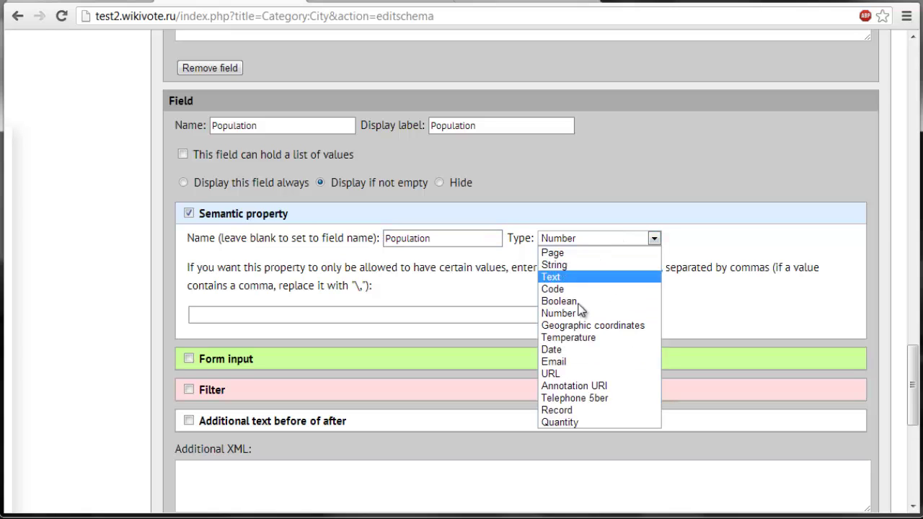
pyautogui.click(189, 359)
pyautogui.click(466, 382)
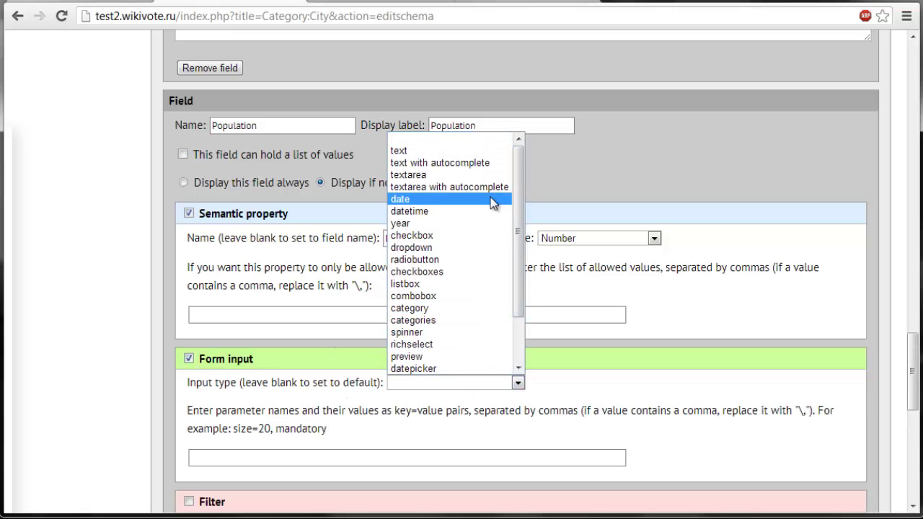
pyautogui.scroll(-2, 490, 217)
pyautogui.click(407, 271)
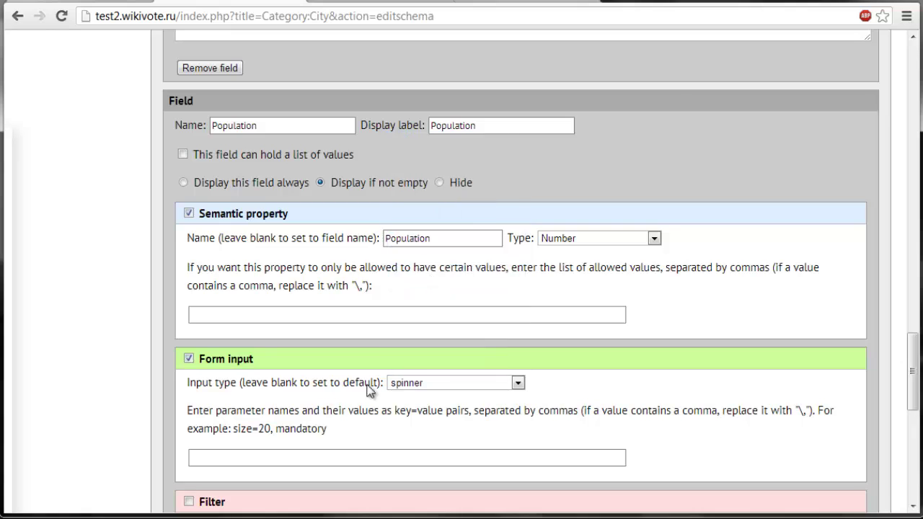
pyautogui.scroll(-6, 155, 416)
pyautogui.click(202, 475)
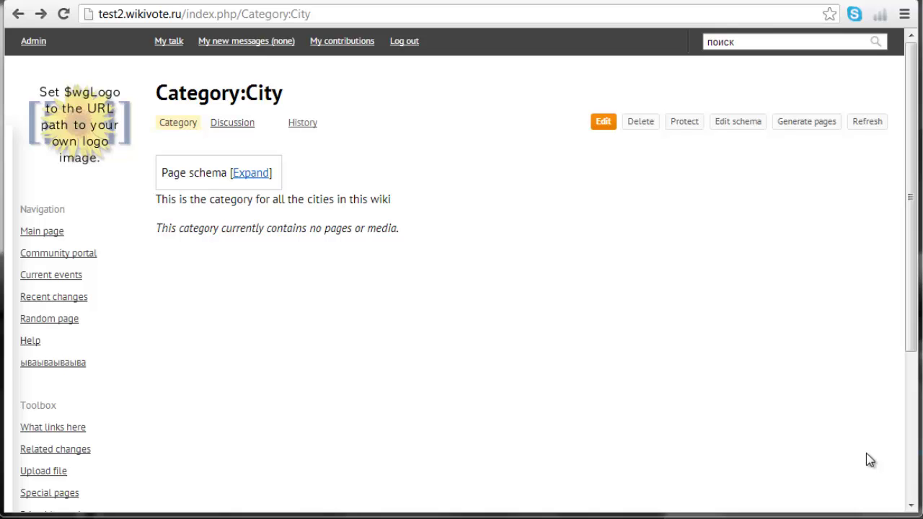
# Expand the saved City page schema, inspect its XML, and return to Category:City
pyautogui.click(243, 172)
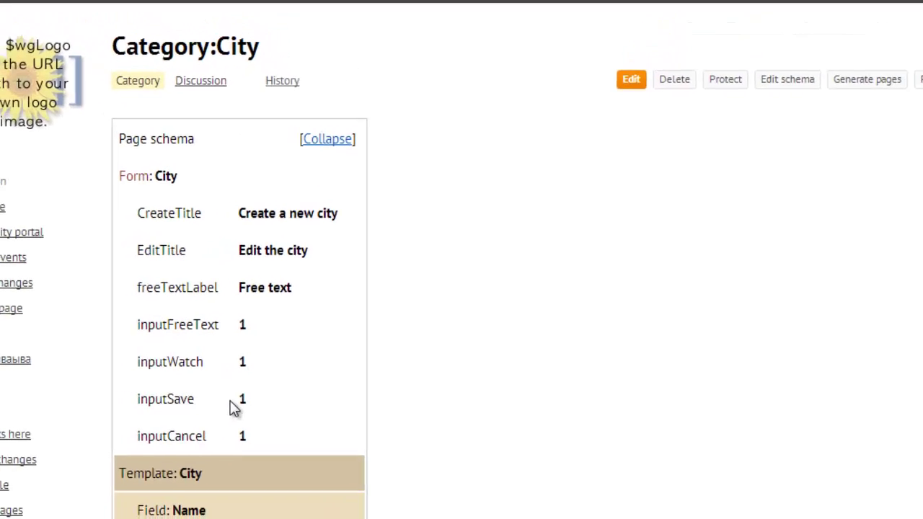
pyautogui.click(634, 85)
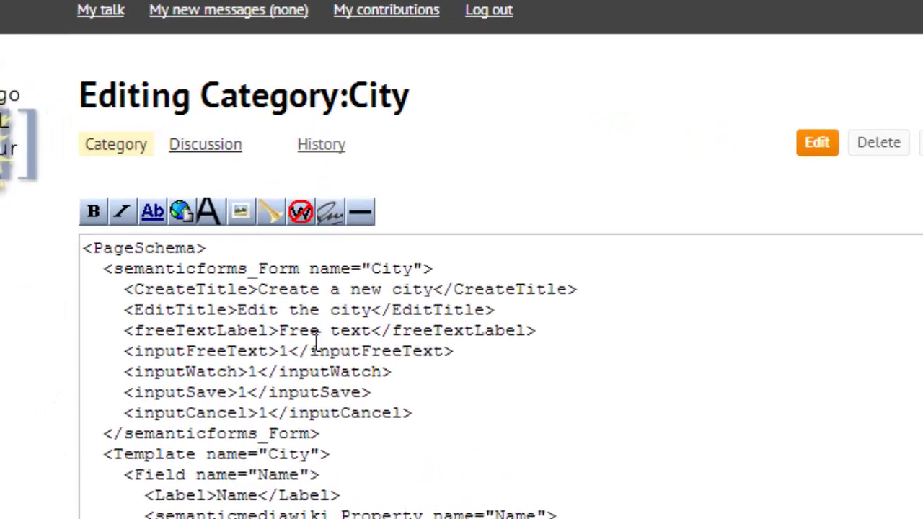
pyautogui.click(288, 346)
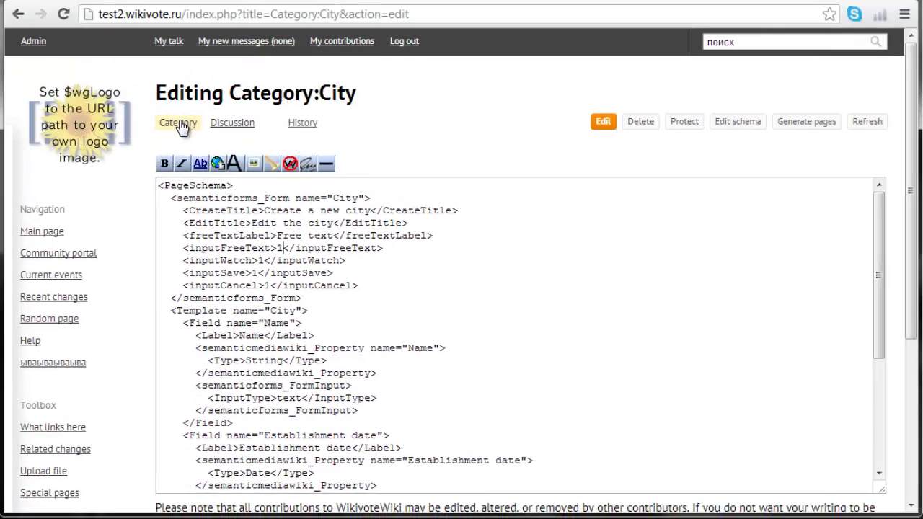
pyautogui.click(173, 120)
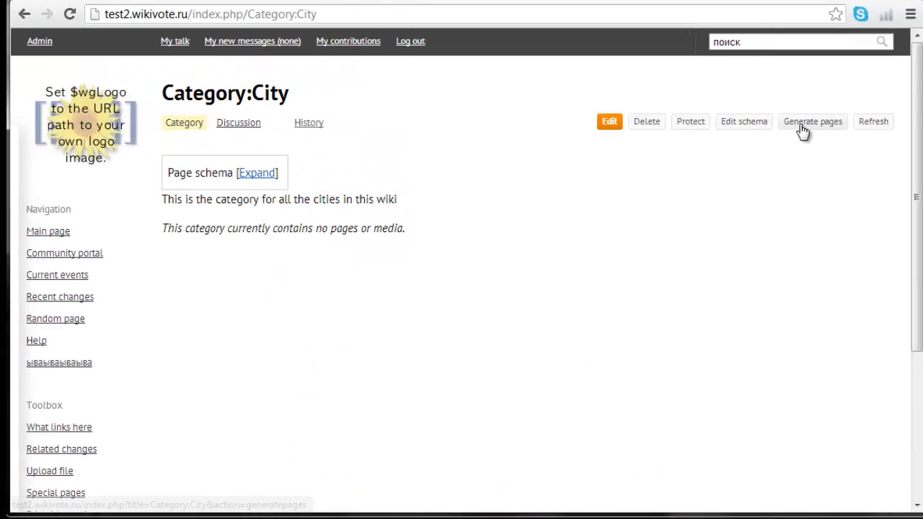
# Open Generate pages for Category:City to create the schema's pages
pyautogui.click(802, 131)
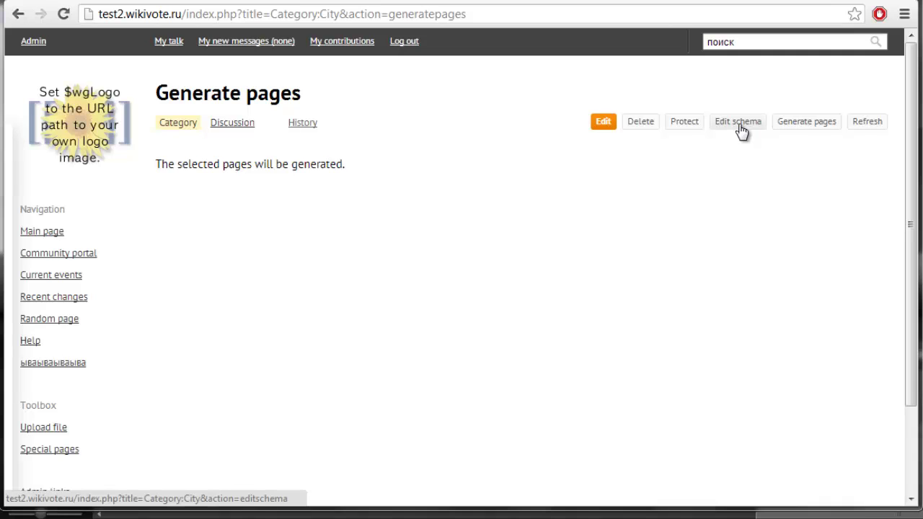
# Reopen the City schema and add a new field named Country
pyautogui.click(740, 127)
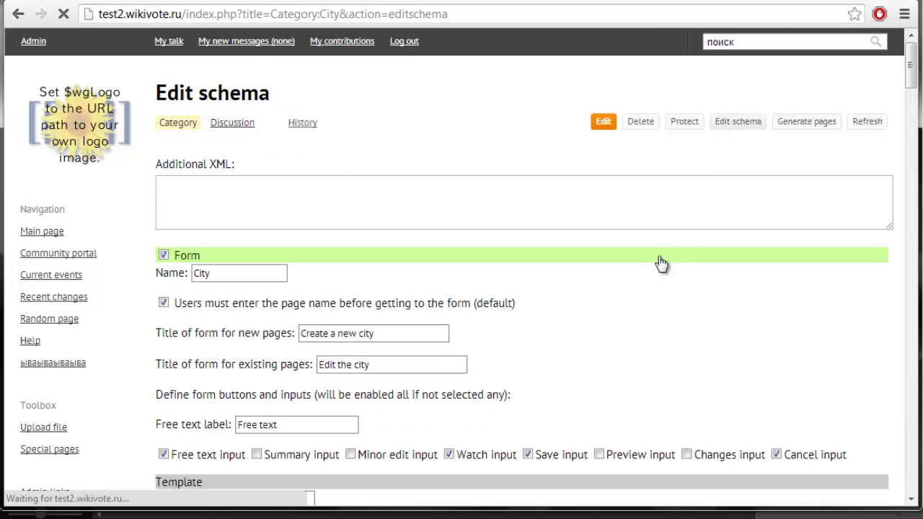
pyautogui.scroll(-15, 665, 309)
pyautogui.scroll(-5, 542, 274)
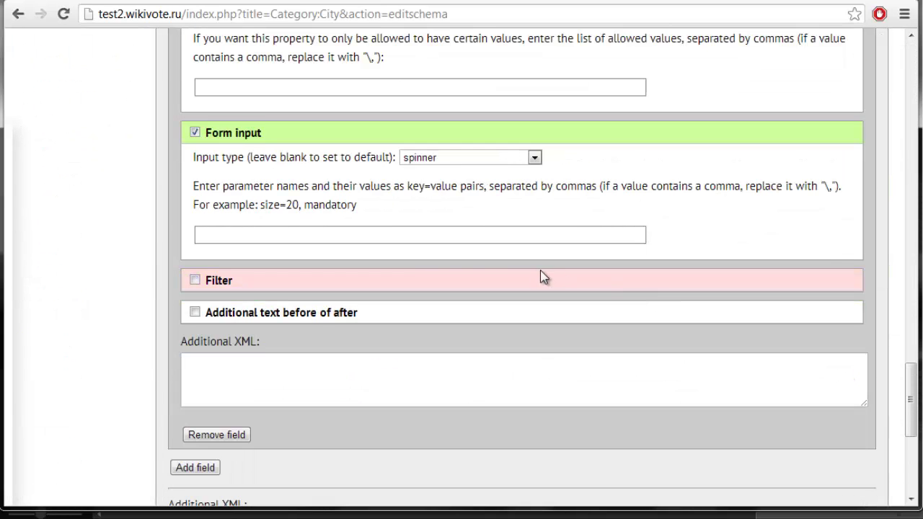
pyautogui.scroll(-4, 245, 346)
pyautogui.click(208, 233)
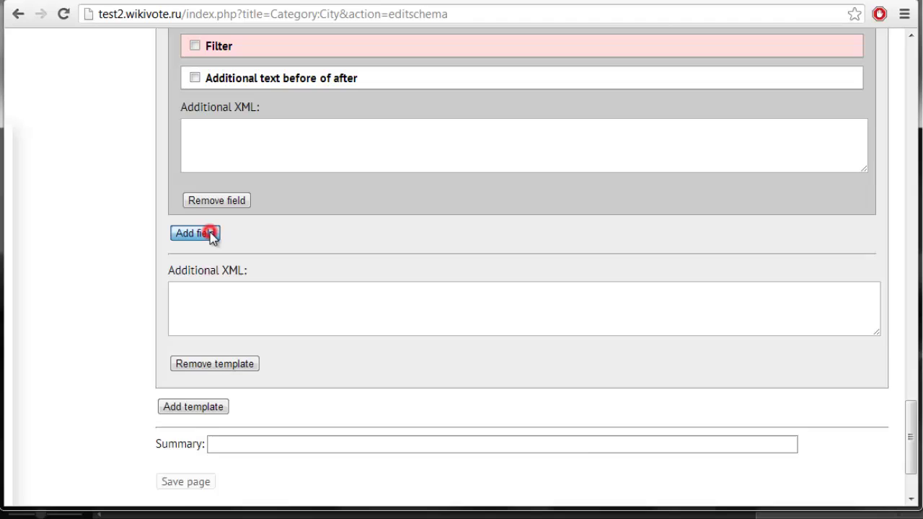
pyautogui.click(256, 263)
pyautogui.write('Country')
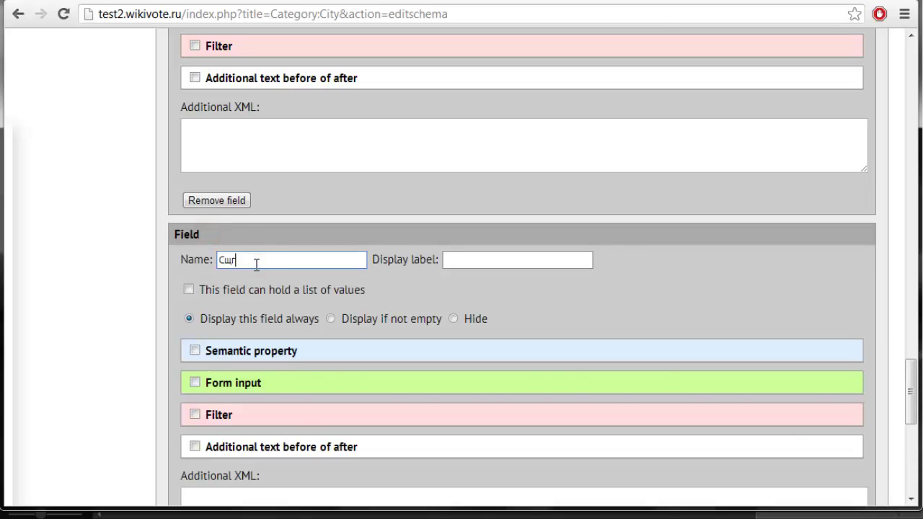
# Give Country a Page-type property and text input, then save the schema
pyautogui.doubleClick(485, 260)
pyautogui.hotkey('ctrl', 'c')
pyautogui.click(455, 381)
pyautogui.hotkey('ctrl', 'v')
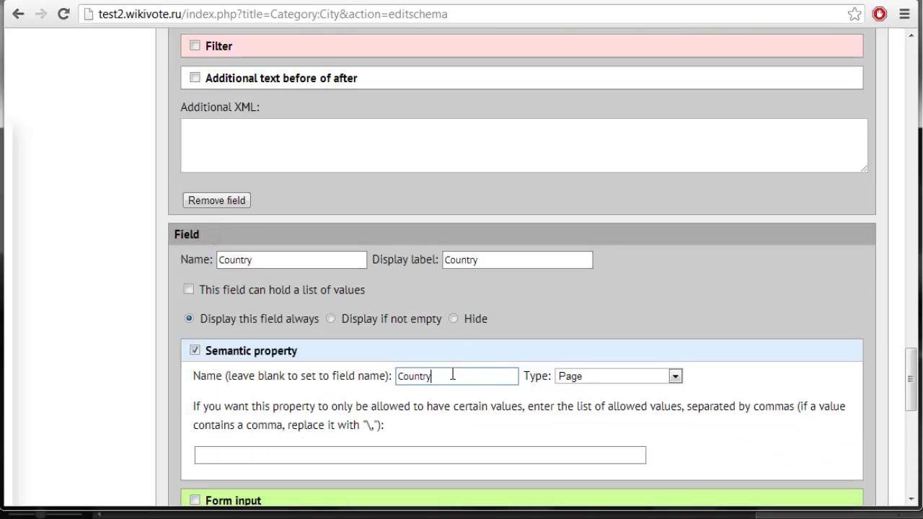
pyautogui.click(633, 376)
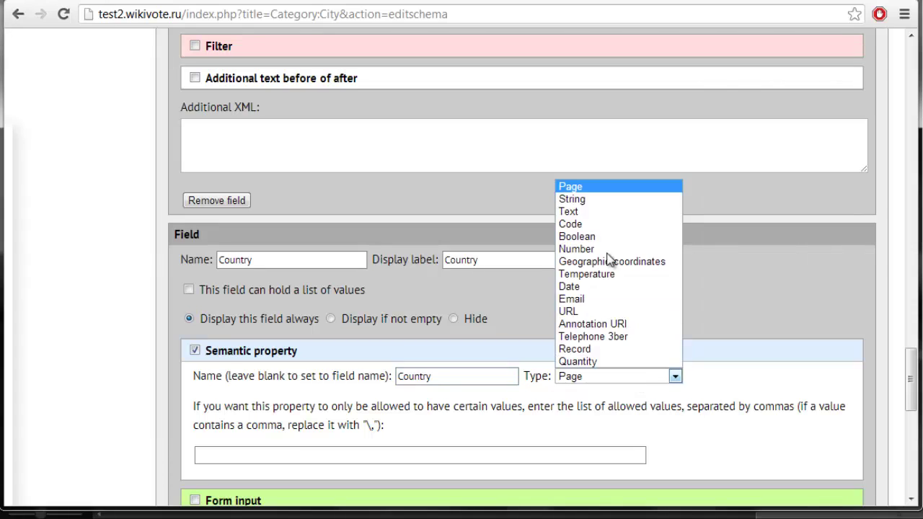
pyautogui.click(595, 190)
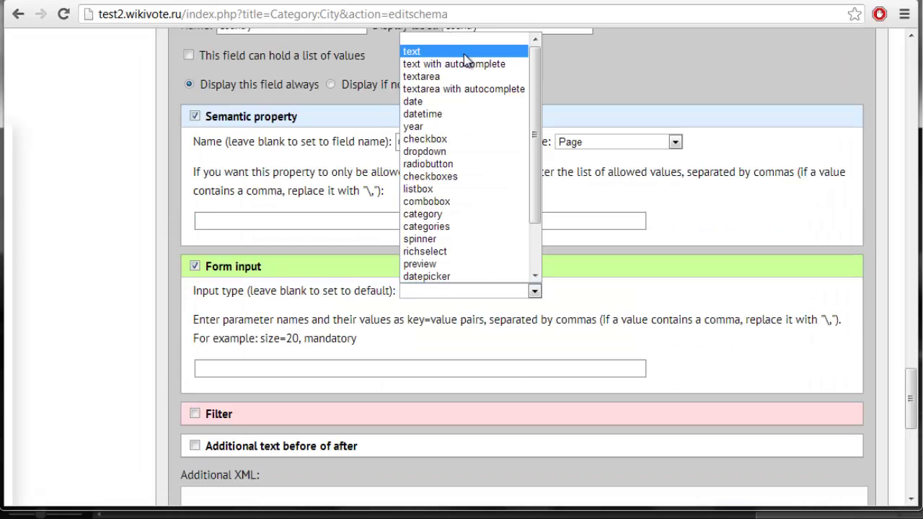
pyautogui.click(465, 57)
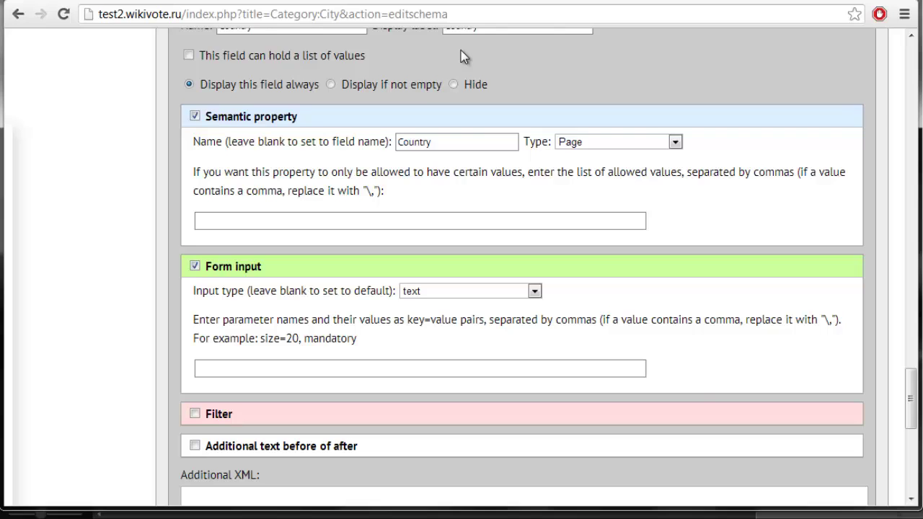
pyautogui.scroll(-5, 581, 287)
pyautogui.click(184, 459)
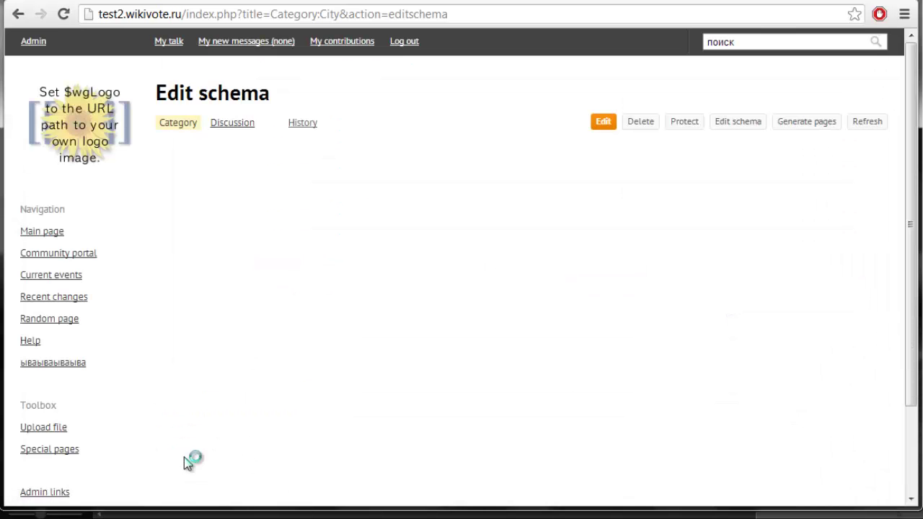
# Clear all page selections, then select only Property:Country, Template:City and Form:City for generation
pyautogui.click(825, 123)
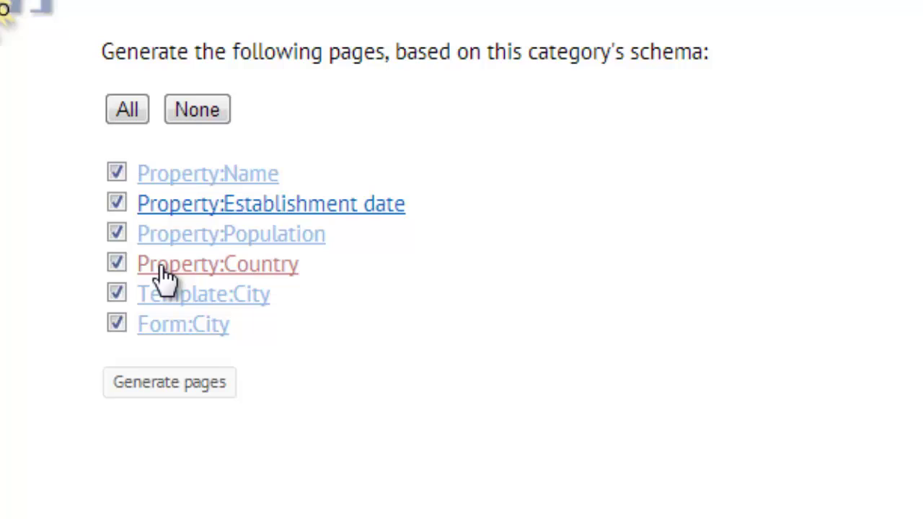
pyautogui.click(203, 114)
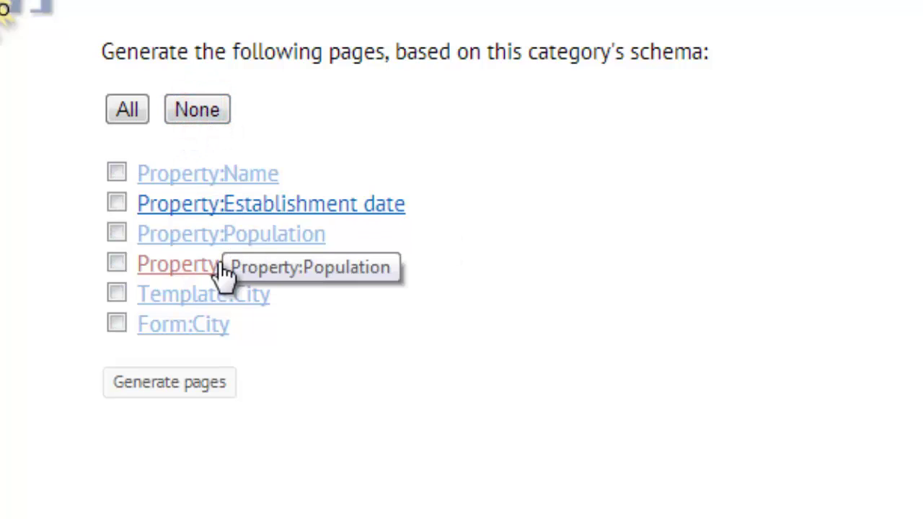
pyautogui.click(118, 264)
pyautogui.click(119, 294)
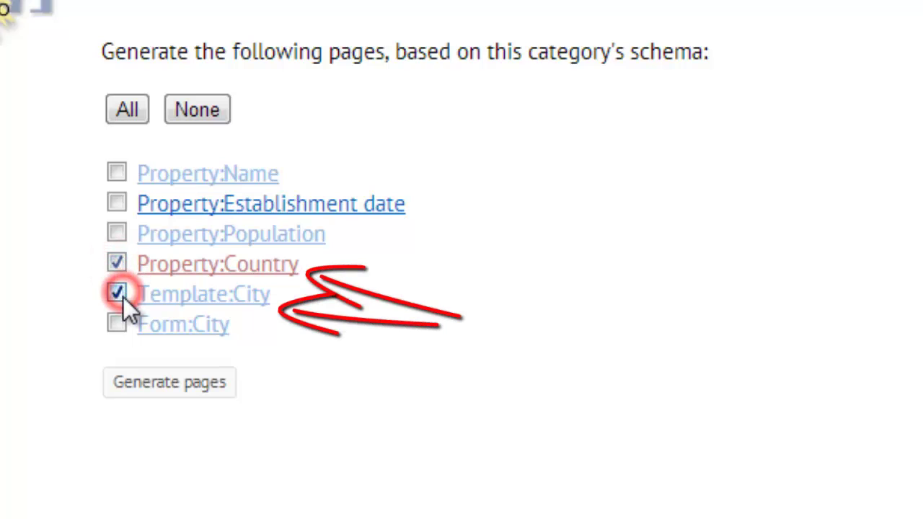
pyautogui.click(116, 324)
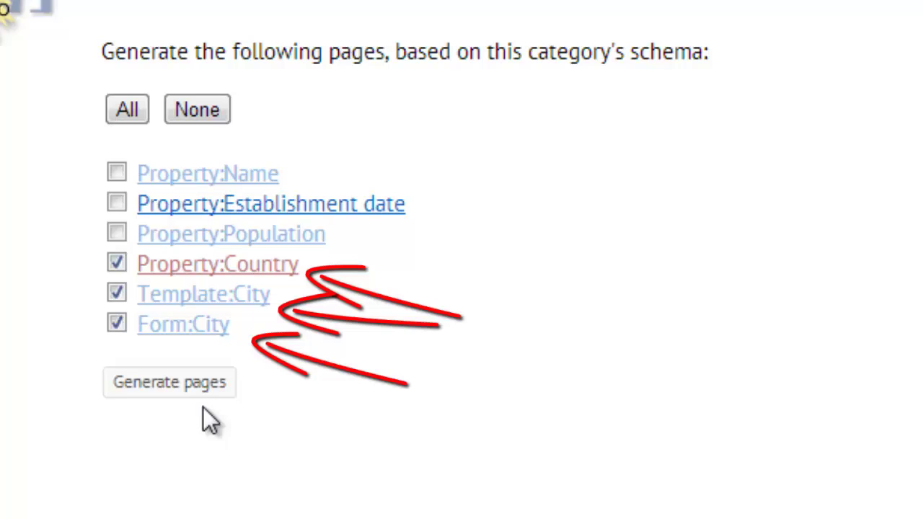